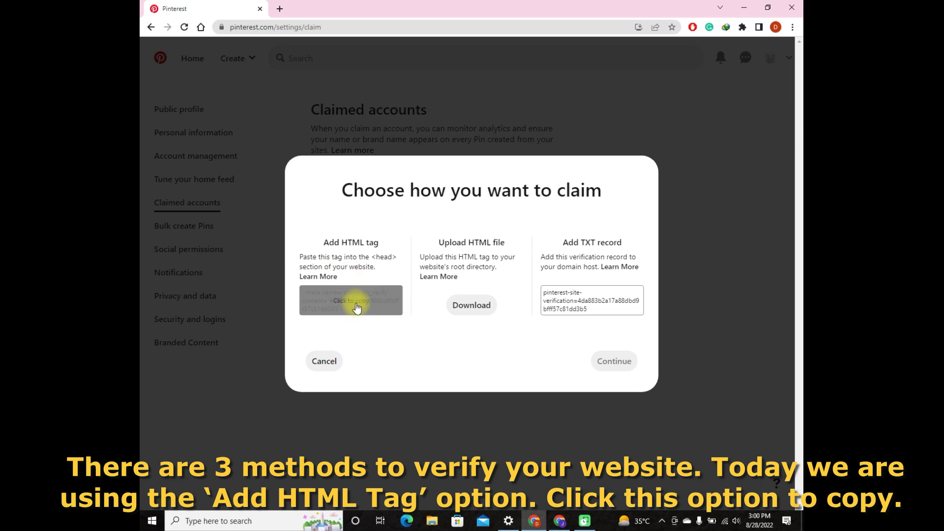
- Copy the HTML claim tag and open Site Verification among the SEO Tools of the Wix dashboard
click(357, 304)
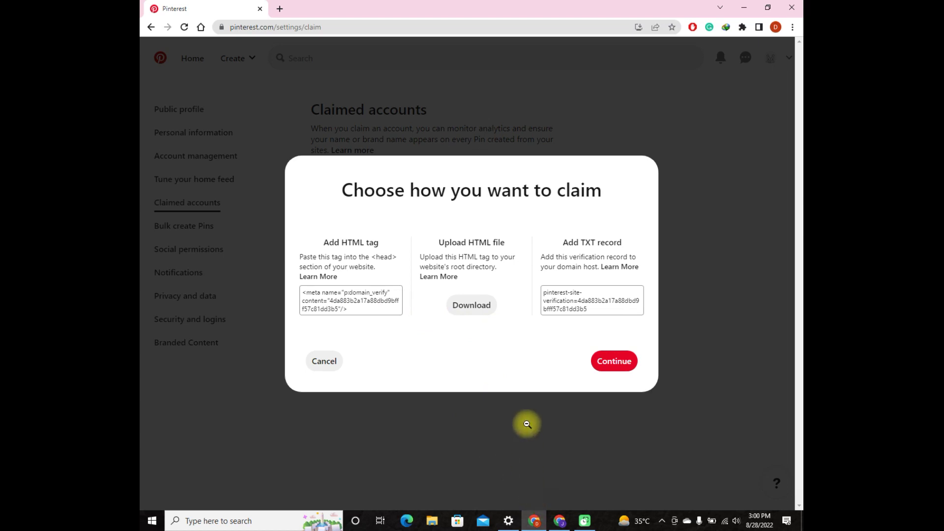
key(alt+Tab)
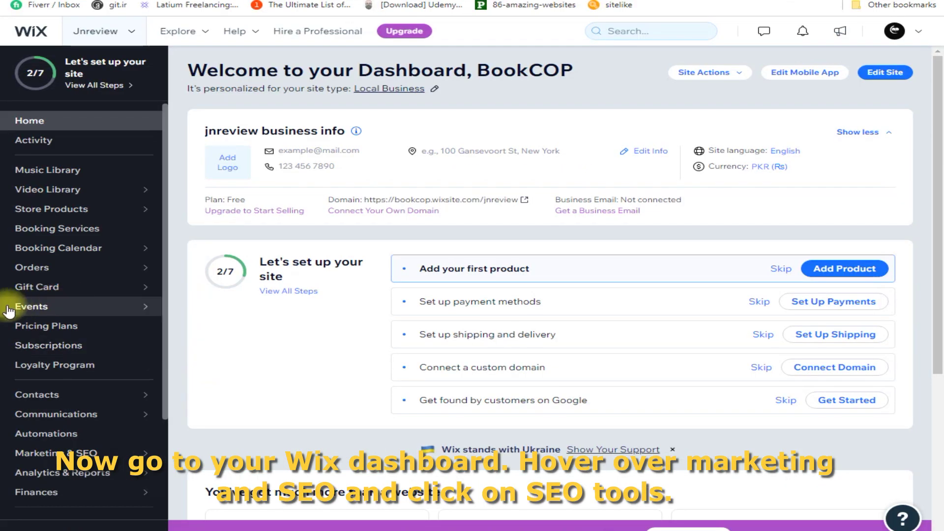
scroll(122, 413, down, 1)
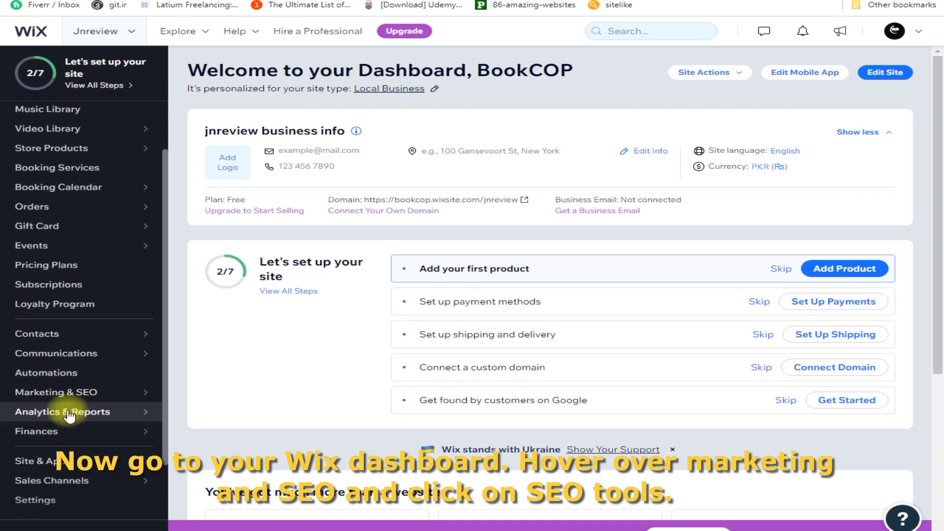
mouse_move(146, 398)
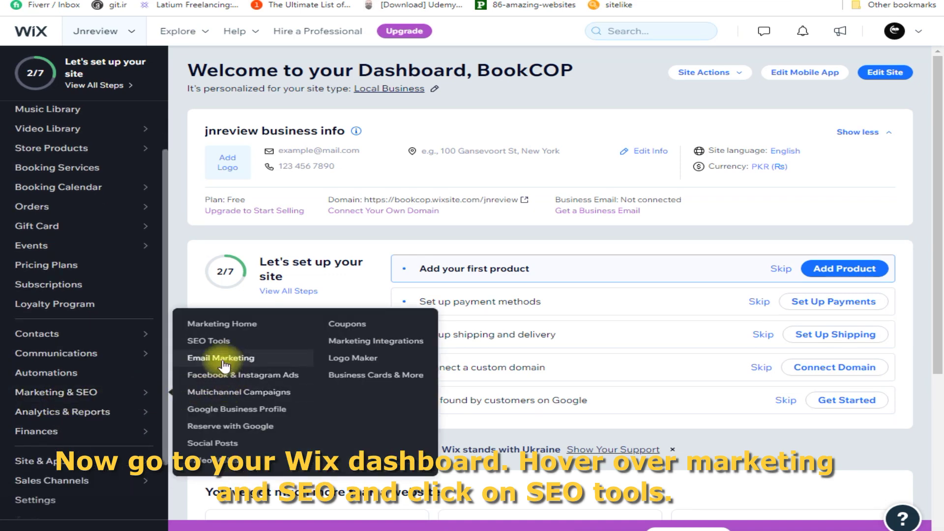
click(210, 340)
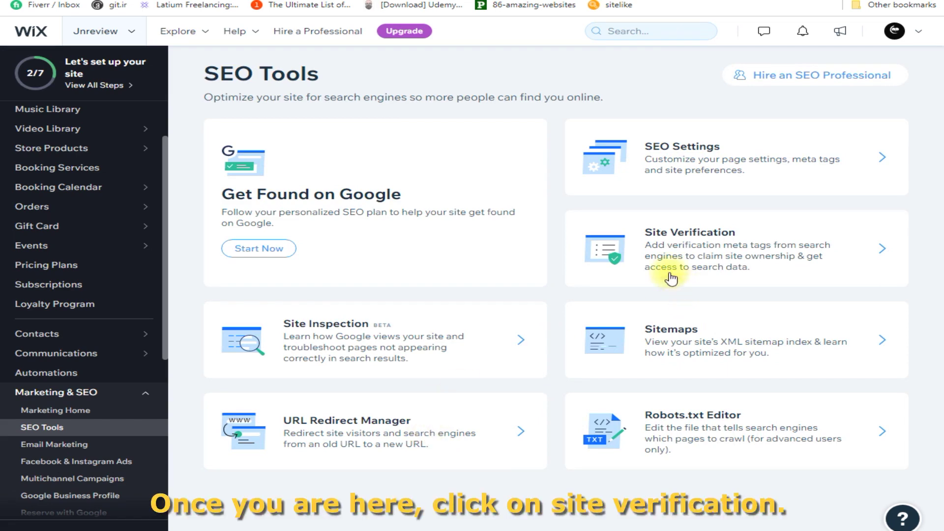
click(702, 254)
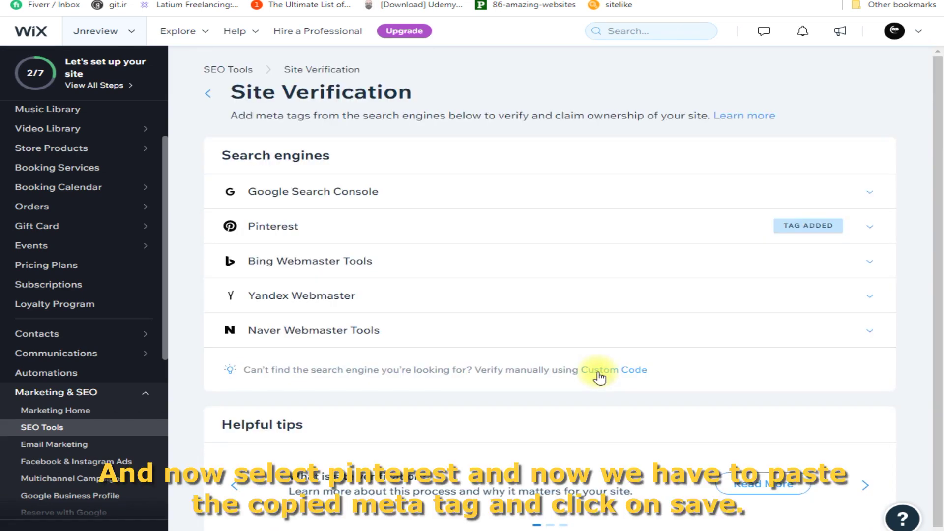
- Replace the Pinterest site verification tag with the copied HTML tag and save it
click(272, 236)
drag(697, 276, 275, 285)
key(ctrl+a)
key(BackSpace)
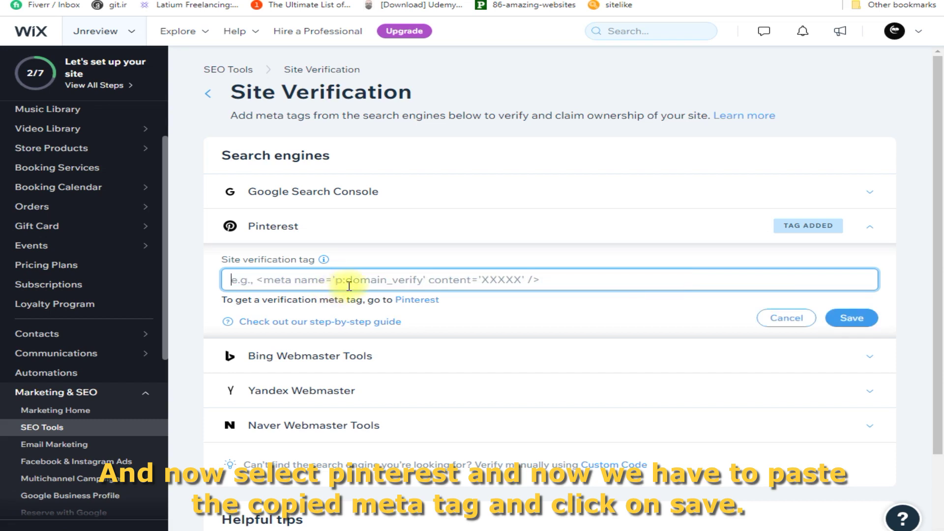
right_click(350, 282)
click(387, 377)
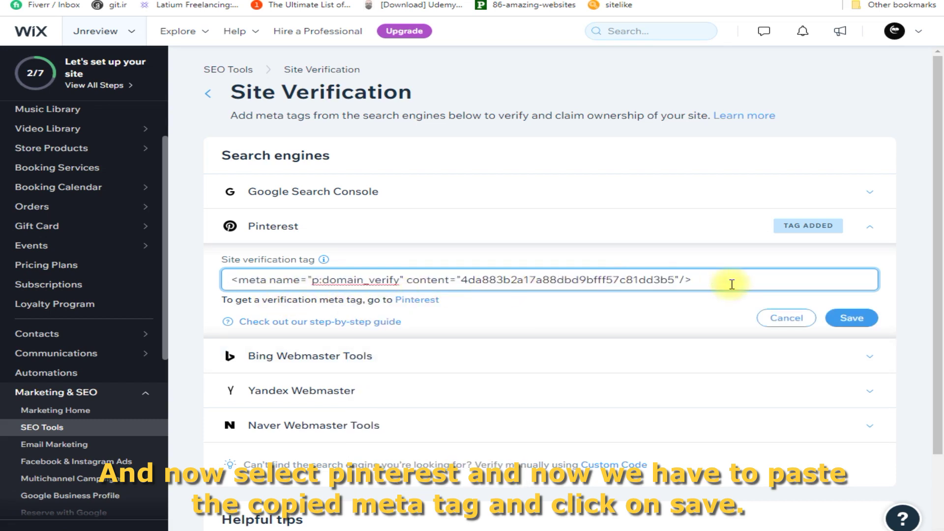
click(858, 318)
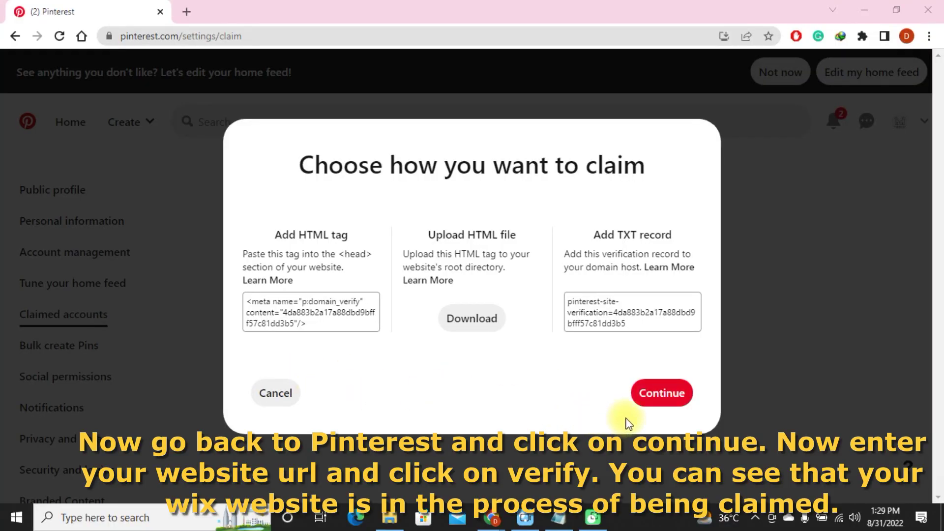
- Return to Pinterest and continue from the HTML tag method to the website verification form
click(662, 404)
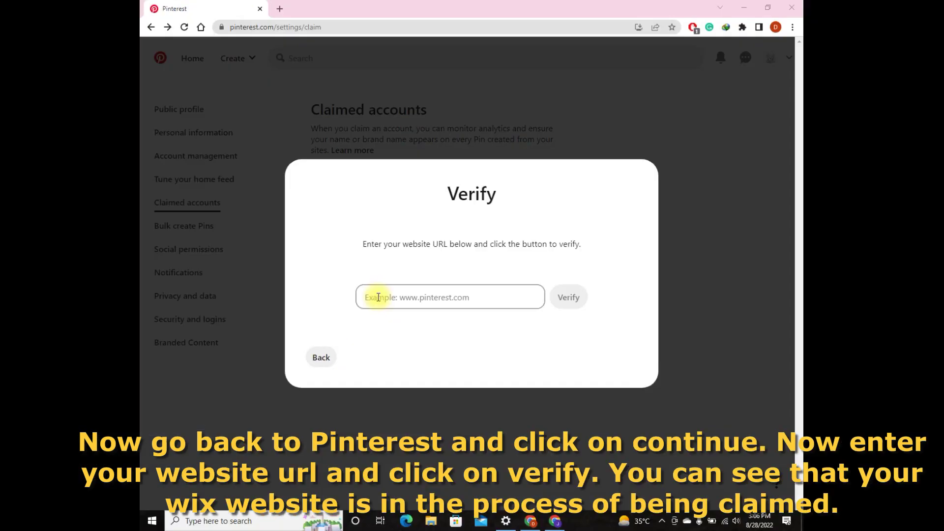
right_click(377, 297)
click(411, 377)
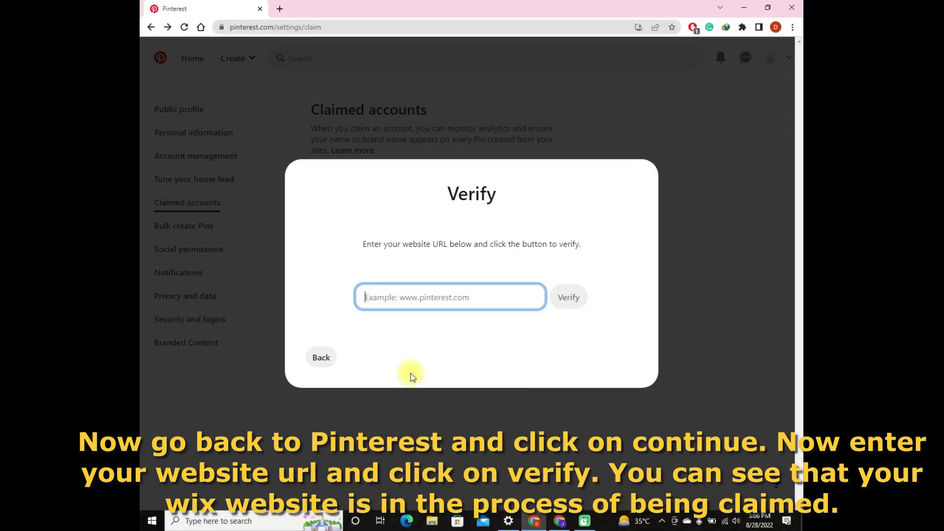
drag(529, 297, 177, 298)
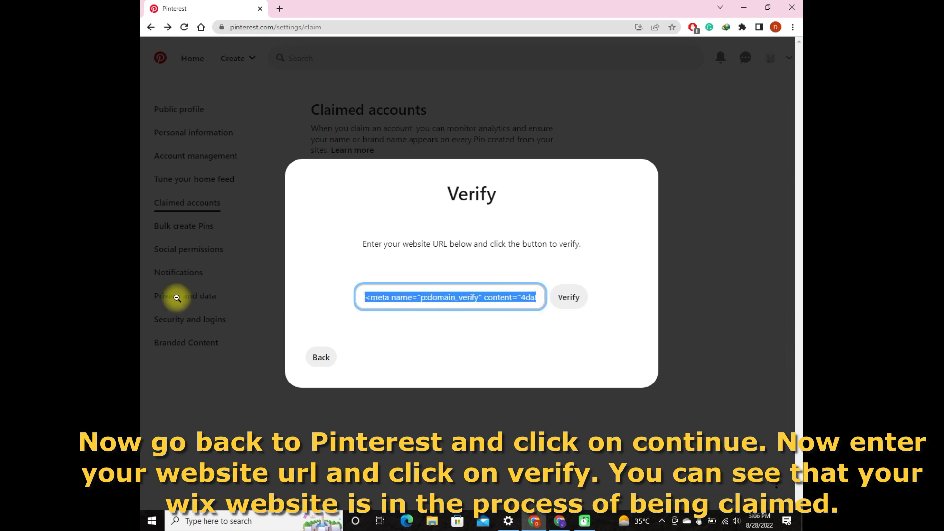
key(BackSpace)
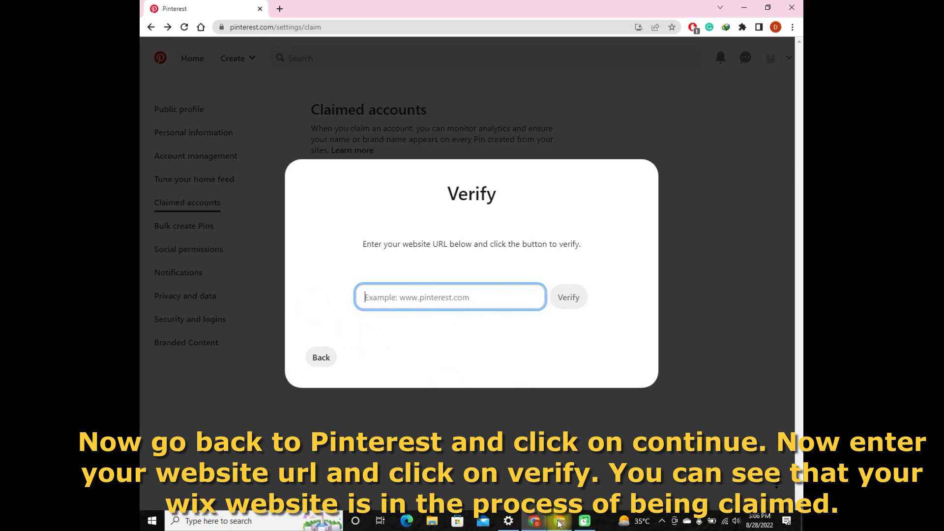
right_click(436, 305)
click(462, 384)
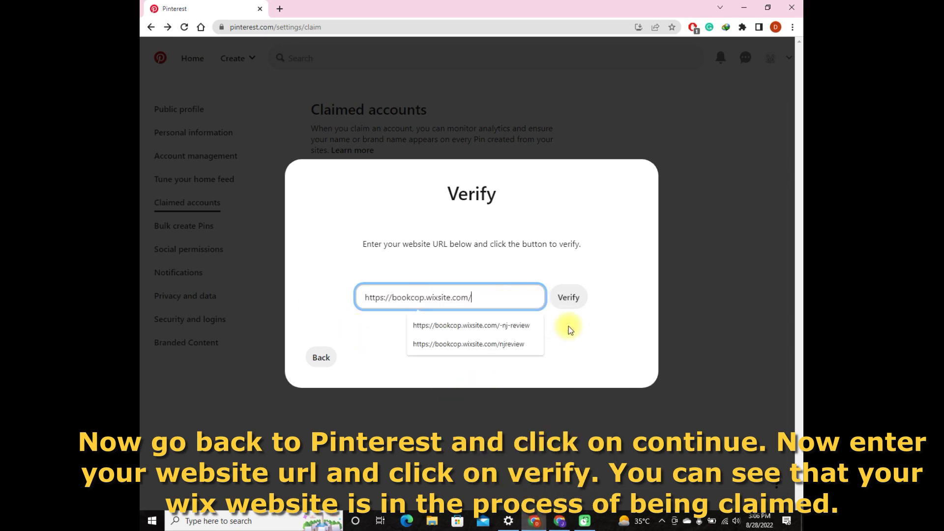
click(569, 298)
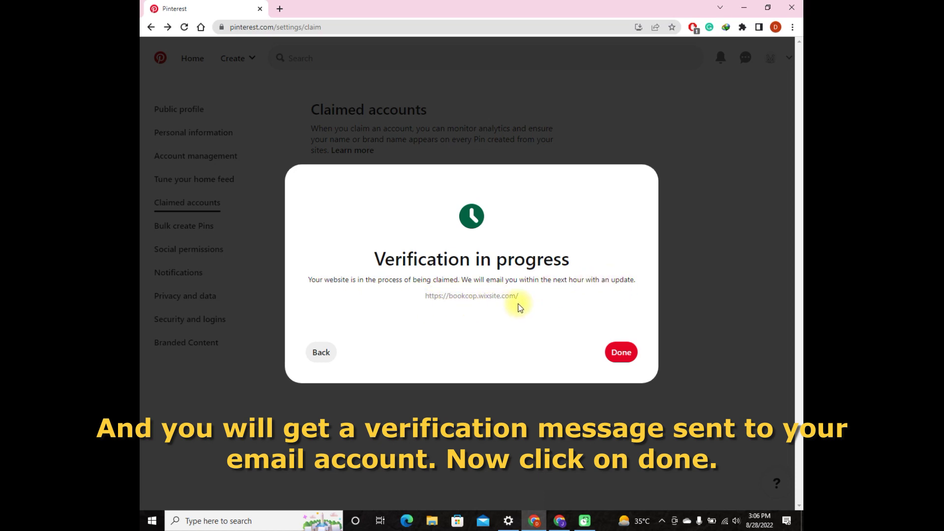
click(624, 358)
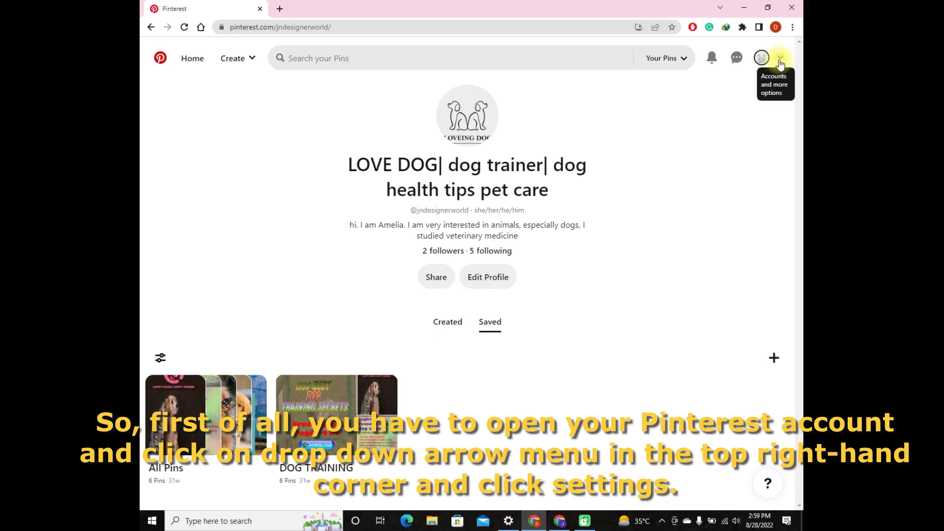
- Open the Claimed accounts settings in Pinterest and copy the HTML tag for claiming a website
click(780, 57)
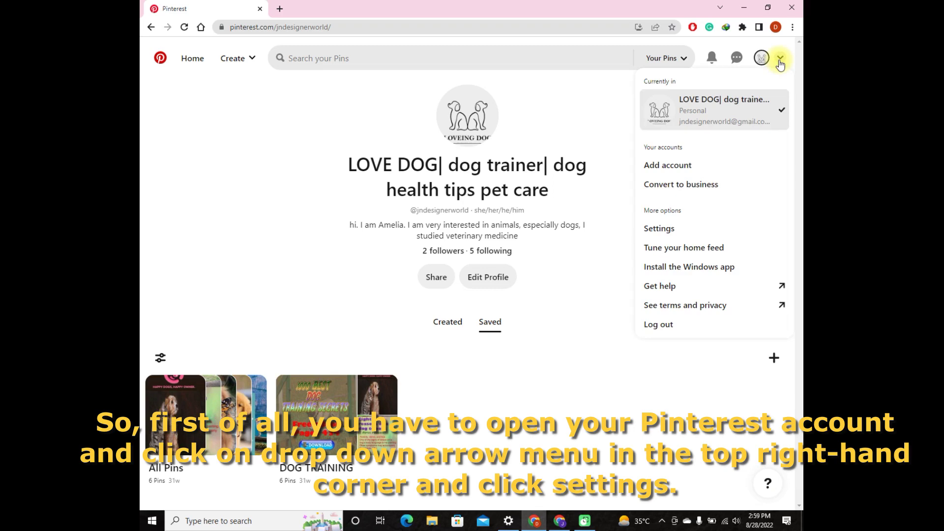
click(678, 233)
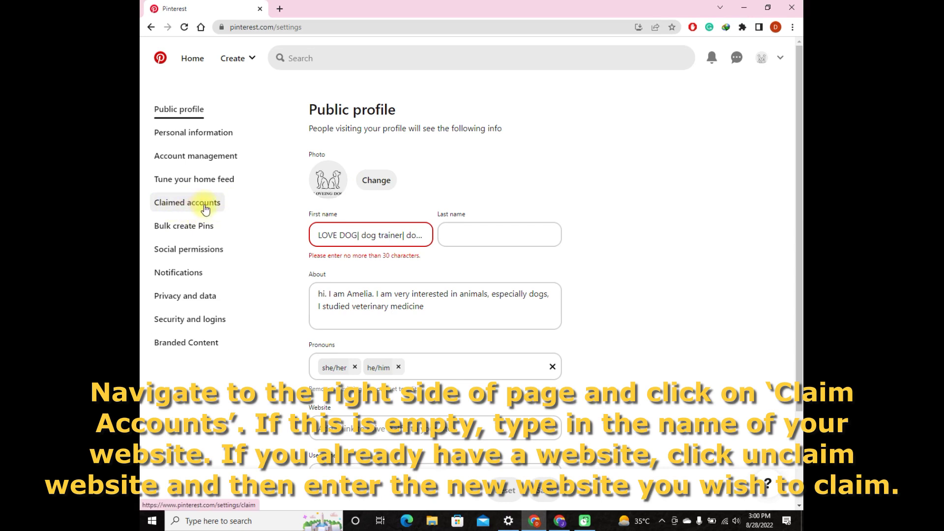
click(205, 207)
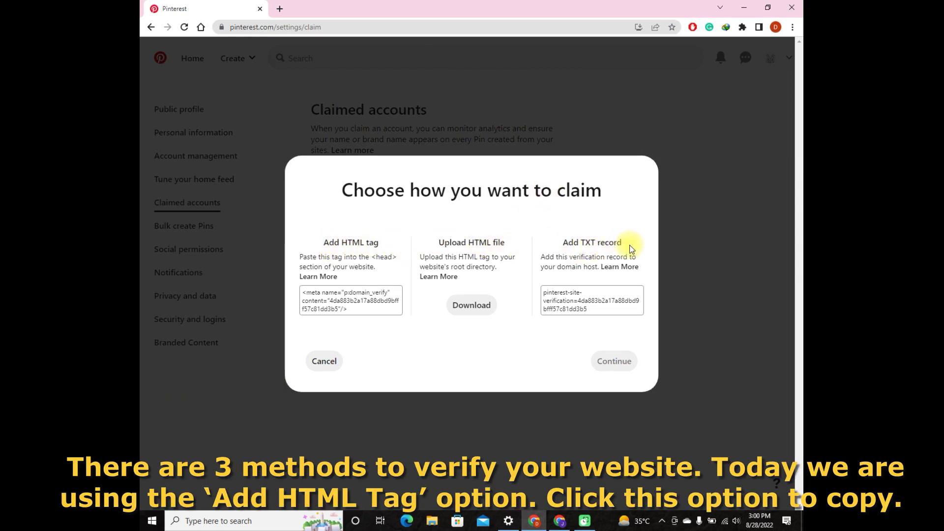
click(356, 305)
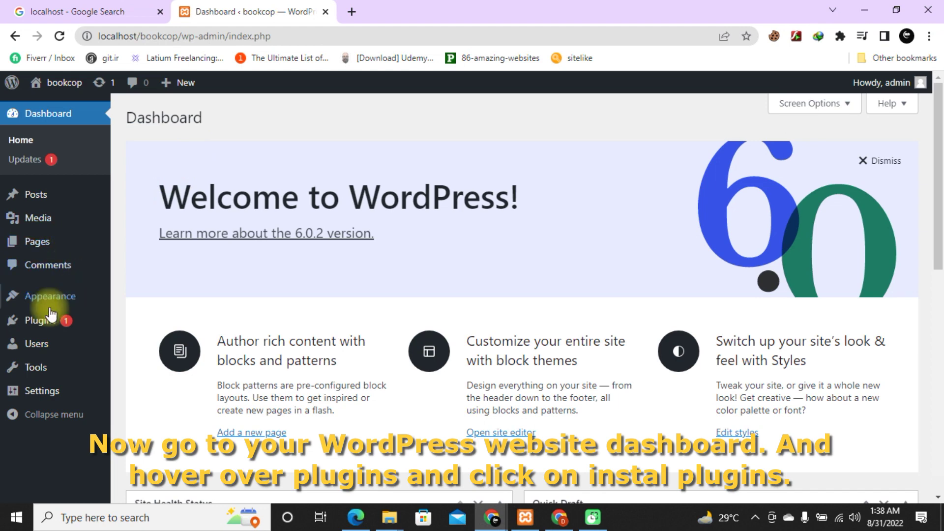
- Switch to the WordPress dashboard and search for "all in one seo" among the plugins available to add
mouse_move(42, 320)
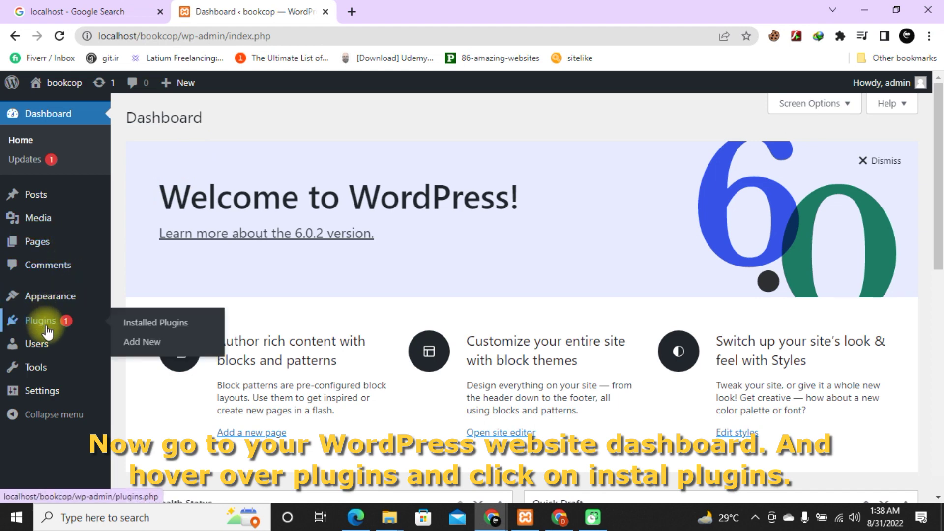
click(149, 325)
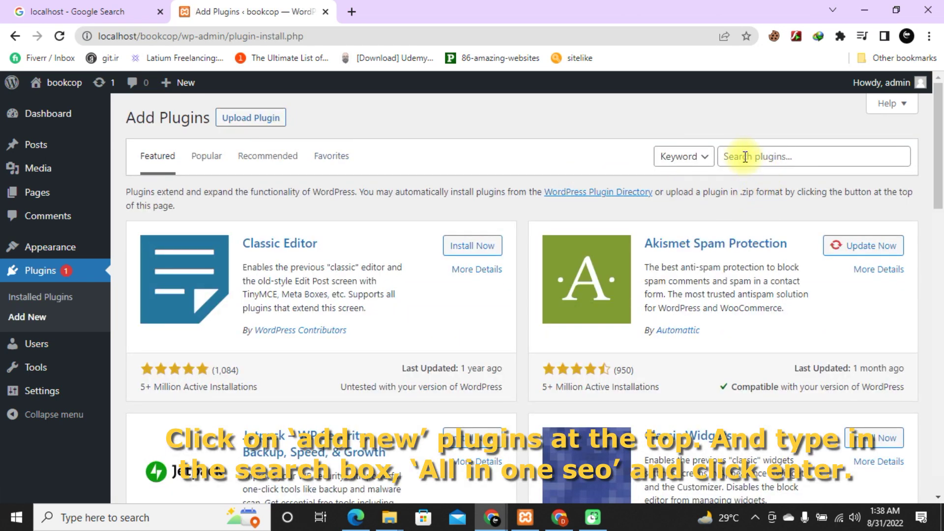
click(742, 156)
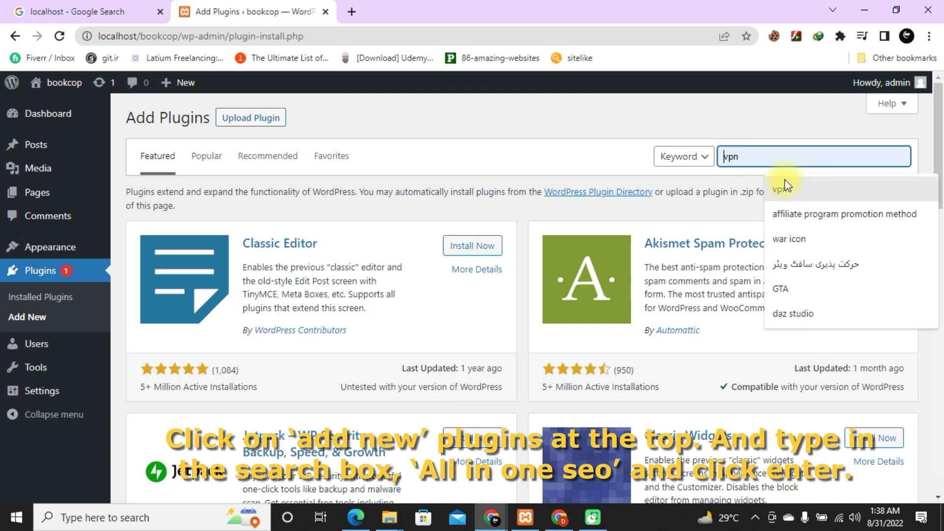
text(all)
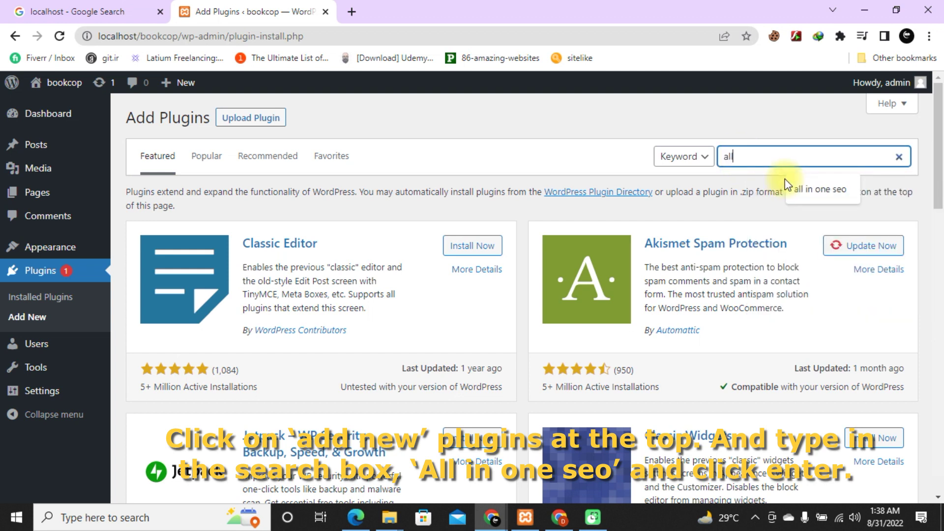
text( in o)
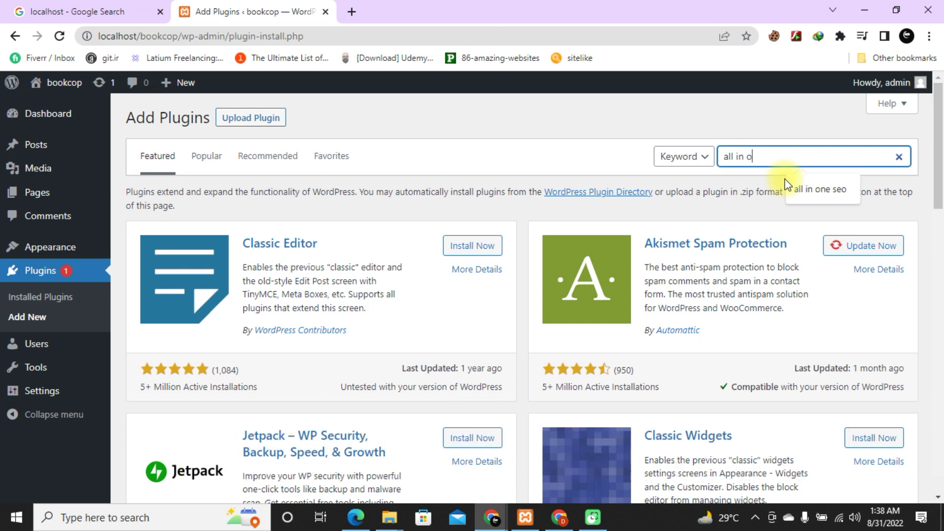
text(ne seo)
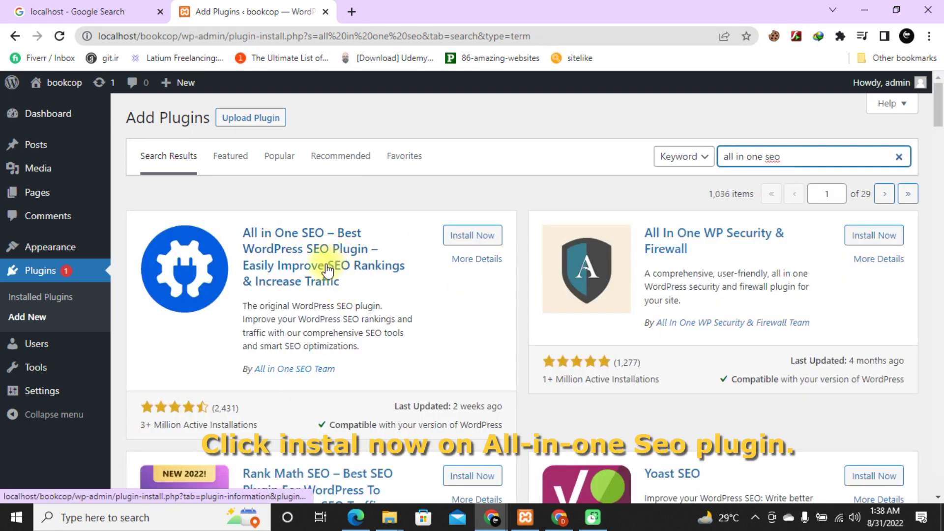
- Install and activate the All in One SEO plugin and start its setup wizard
click(471, 236)
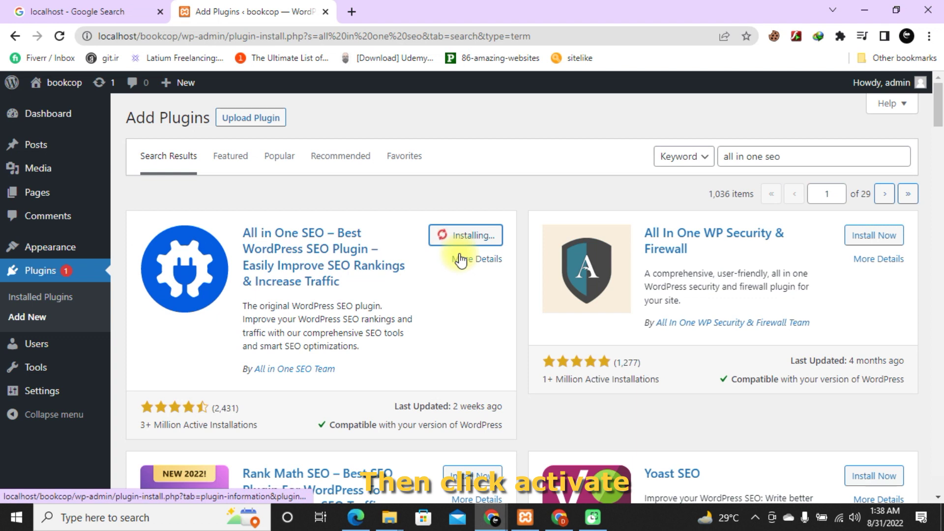
click(478, 236)
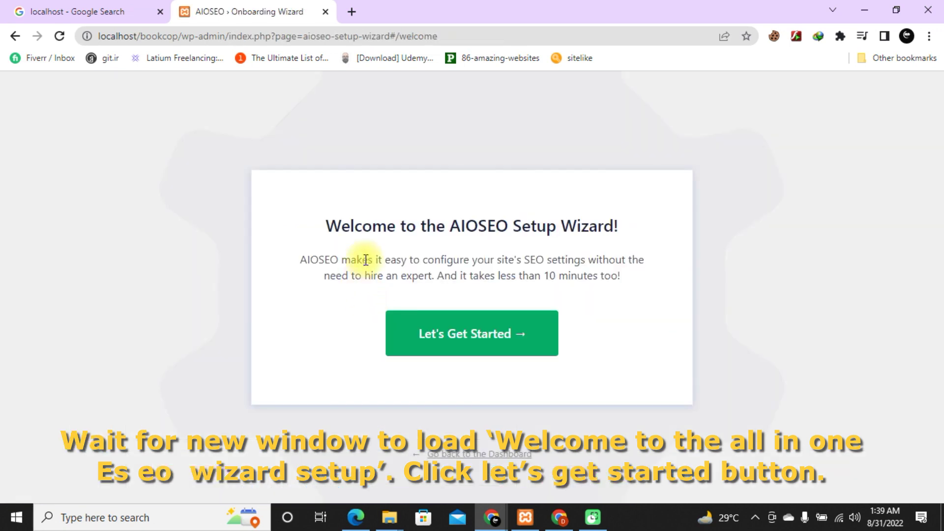
click(485, 341)
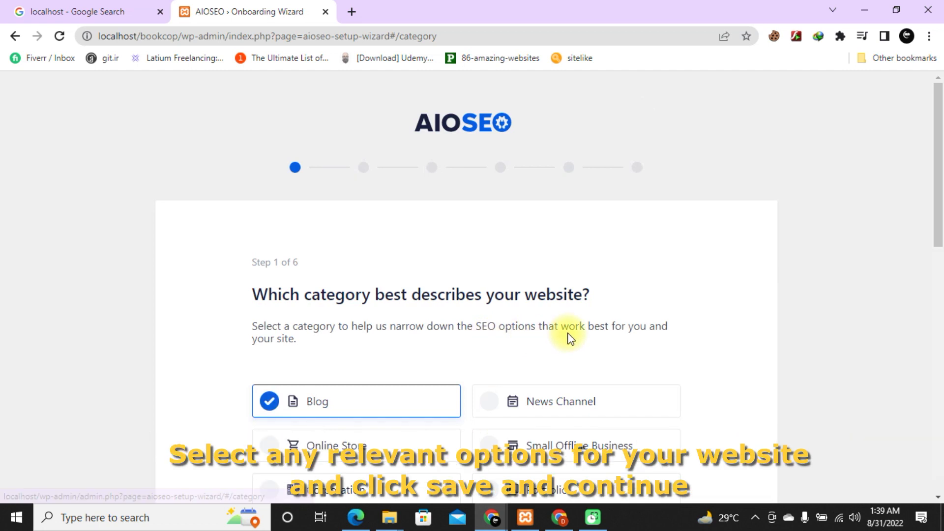
- Keep Blog as the website category with the default home page title and meta description, and save this wizard page
scroll(418, 345, down, 2)
scroll(425, 347, down, 2)
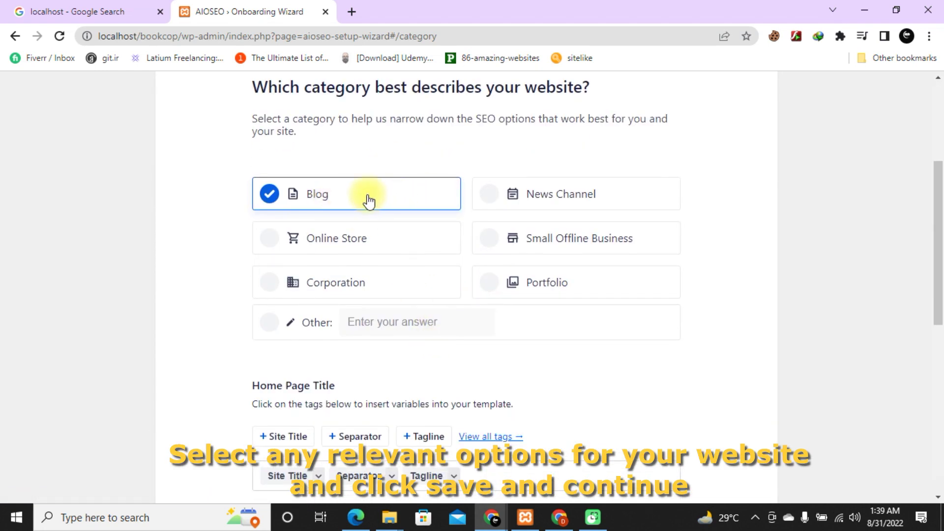
scroll(480, 321, down, 5)
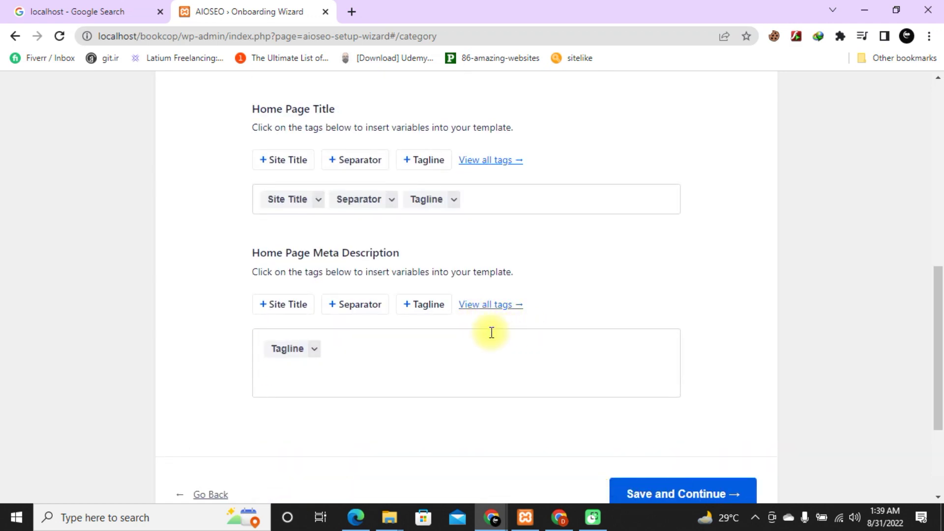
scroll(494, 331, down, 3)
click(674, 334)
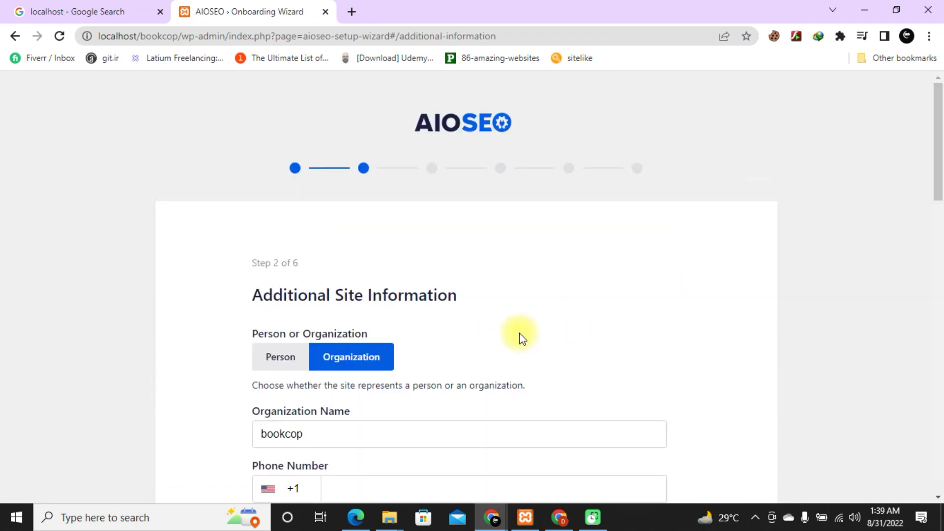
- Keep the default Additional Site Information with blank social profile URLs, and save this wizard page
scroll(516, 334, down, 5)
scroll(563, 331, down, 10)
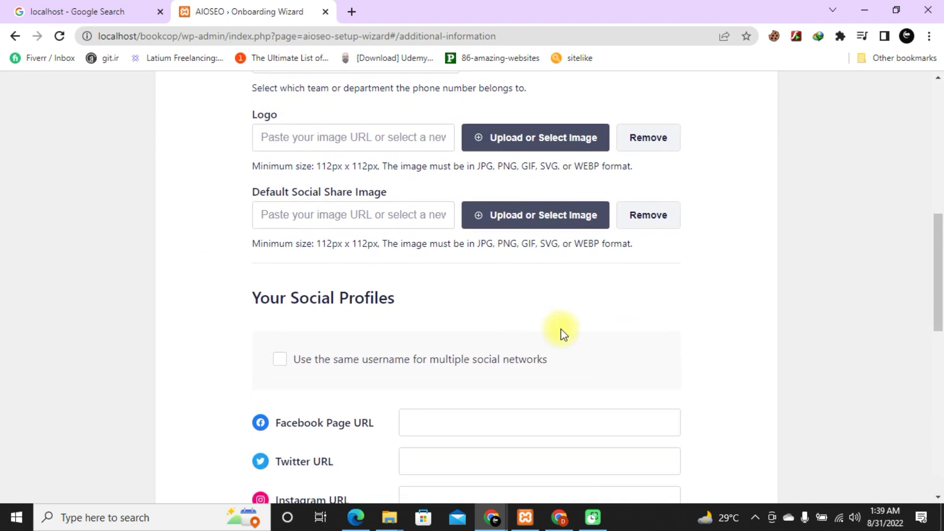
scroll(575, 340, down, 5)
click(686, 332)
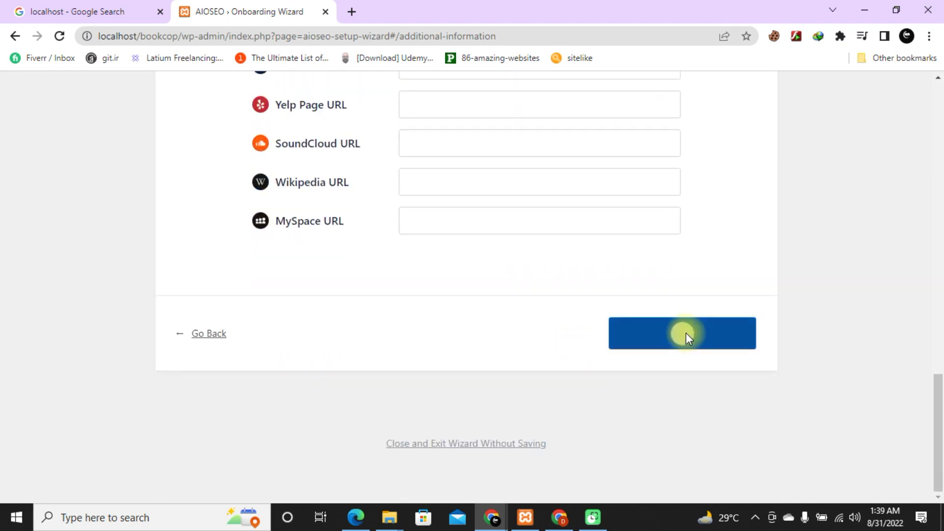
- Keep the default feature selection in the setup wizard and skip the search appearance page with the sitemap option
scroll(594, 320, down, 15)
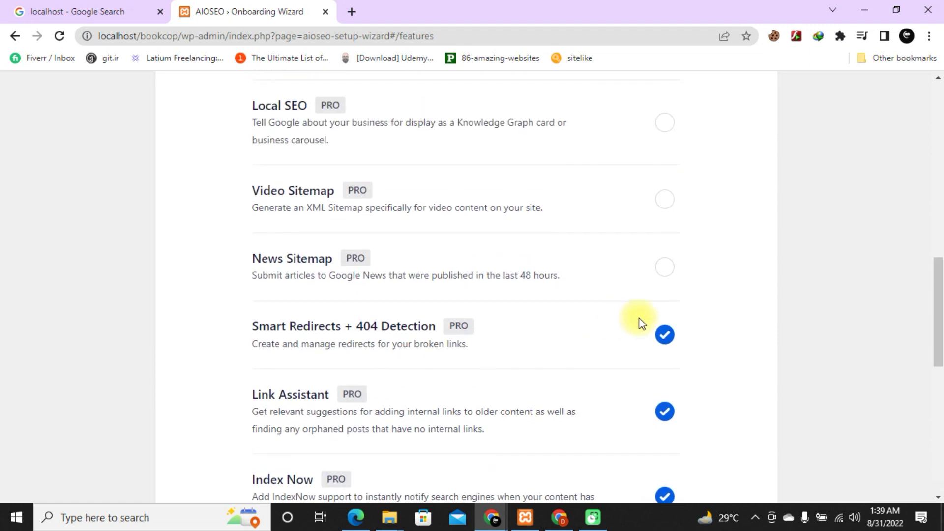
click(683, 316)
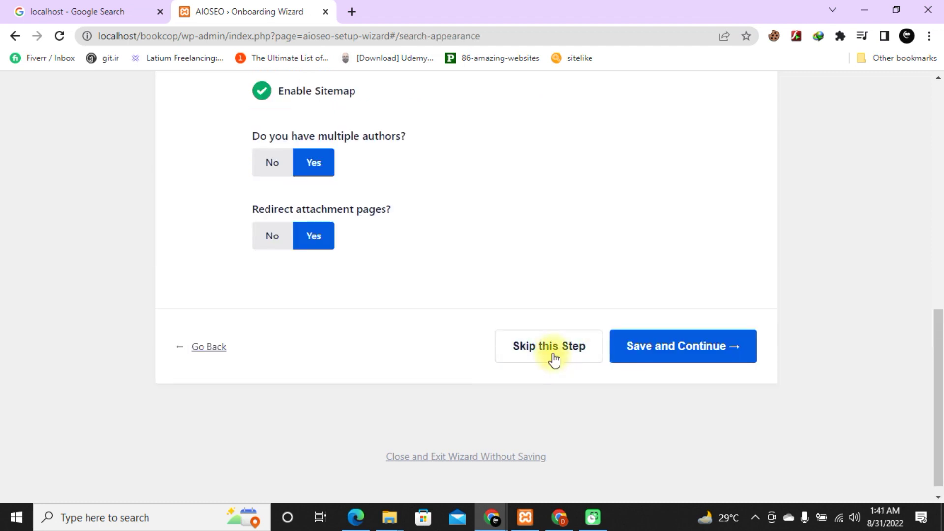
click(552, 357)
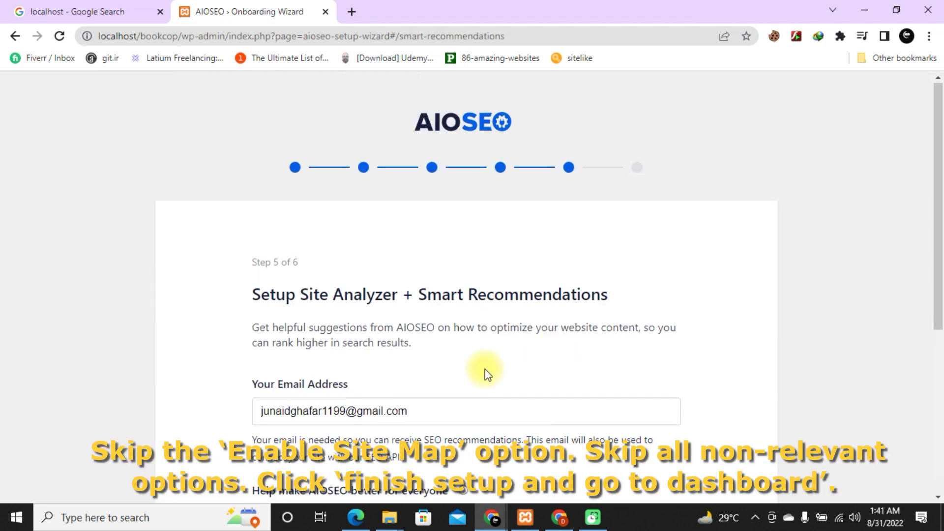
- Skip the Site Analyzer and Smart Recommendations page, then finish the setup wizard and go to the dashboard
scroll(486, 374, down, 5)
click(541, 344)
scroll(523, 351, down, 6)
click(693, 367)
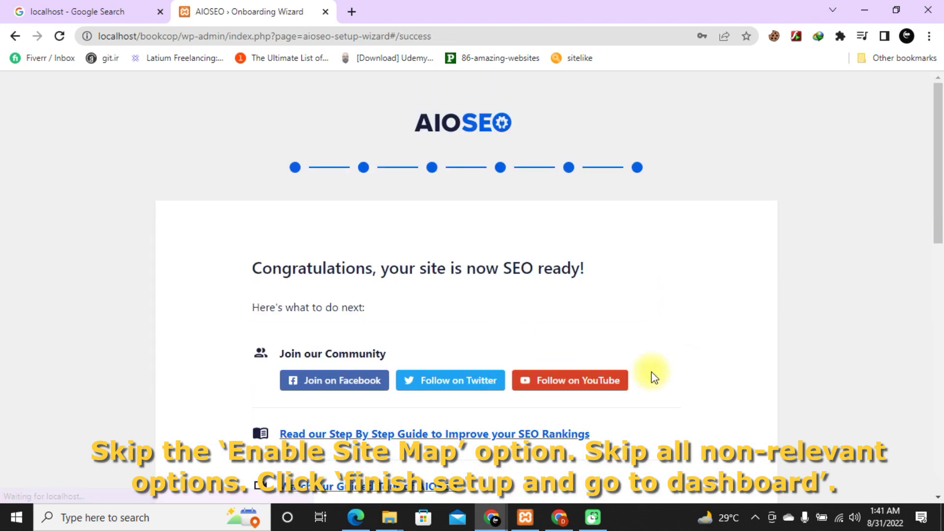
scroll(576, 356, down, 12)
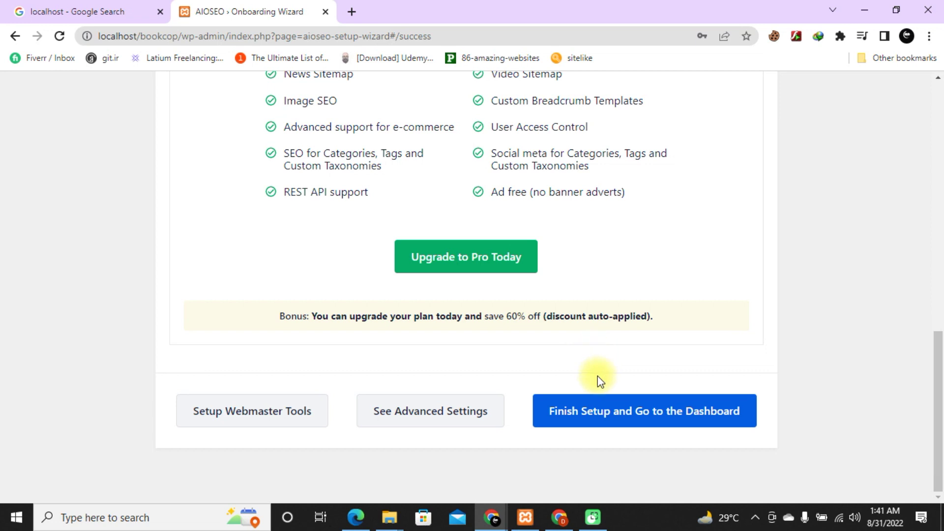
click(623, 419)
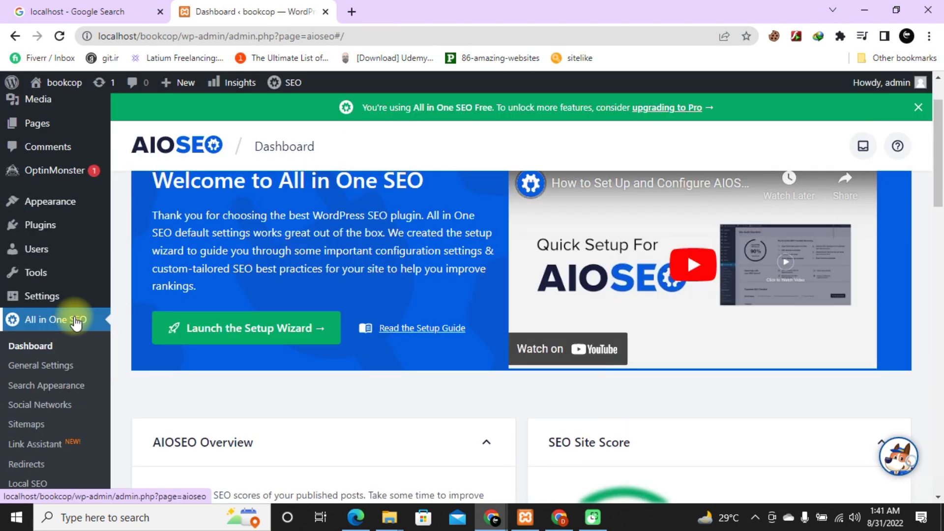
- Open the Webmaster Tools section in the General Settings of All in One SEO
mouse_move(63, 431)
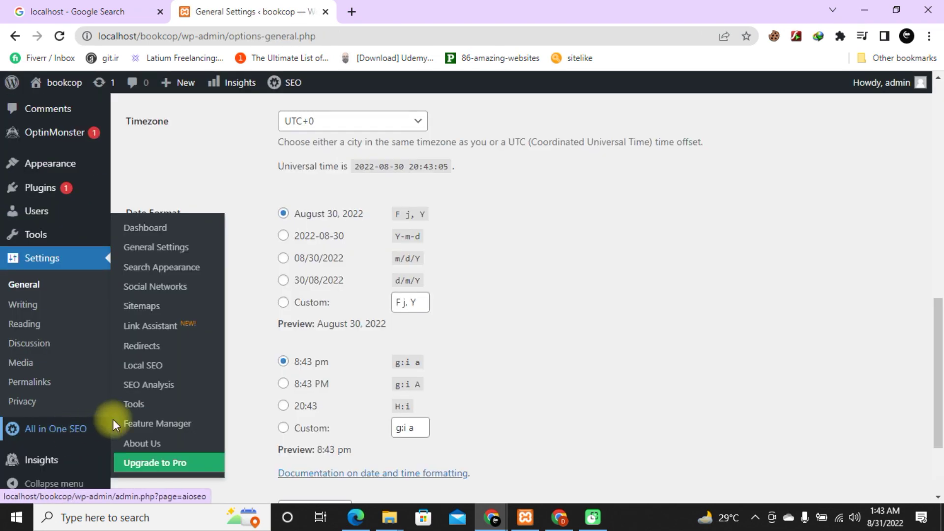
click(164, 253)
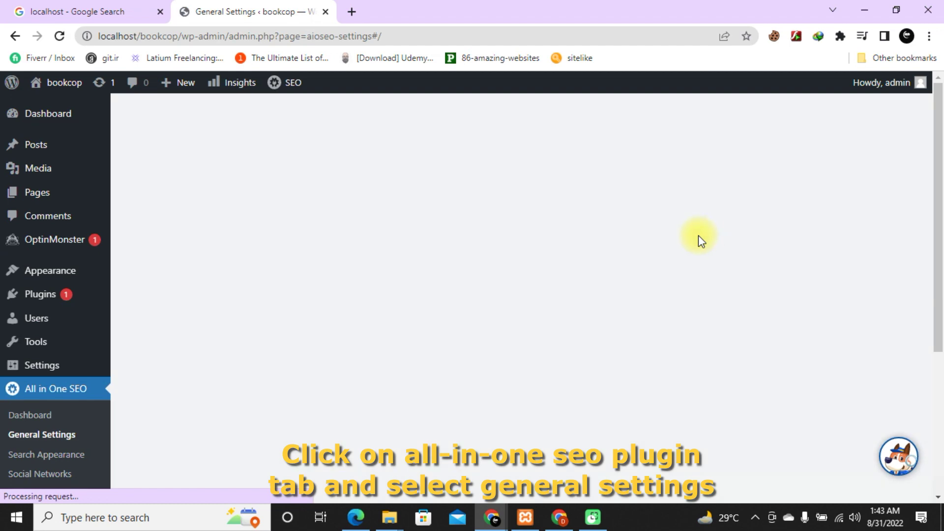
scroll(264, 158, down, 2)
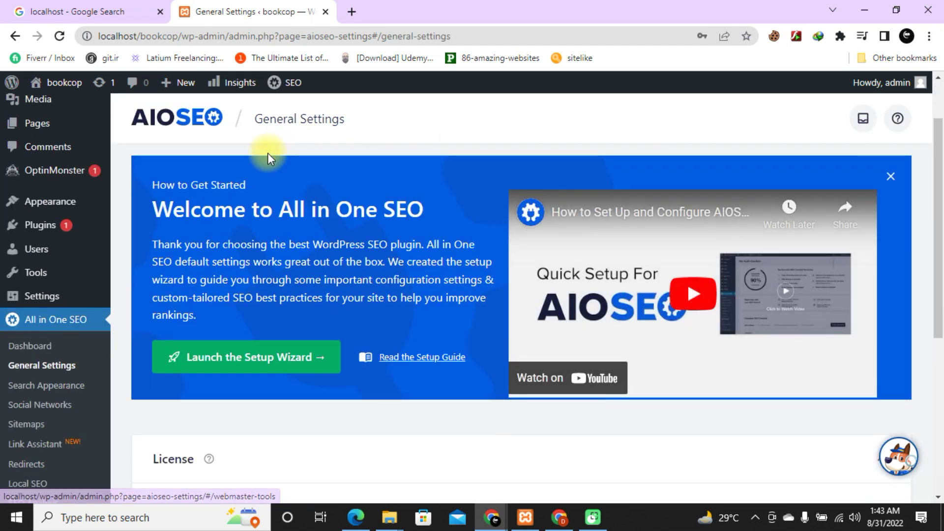
scroll(267, 152, up, 2)
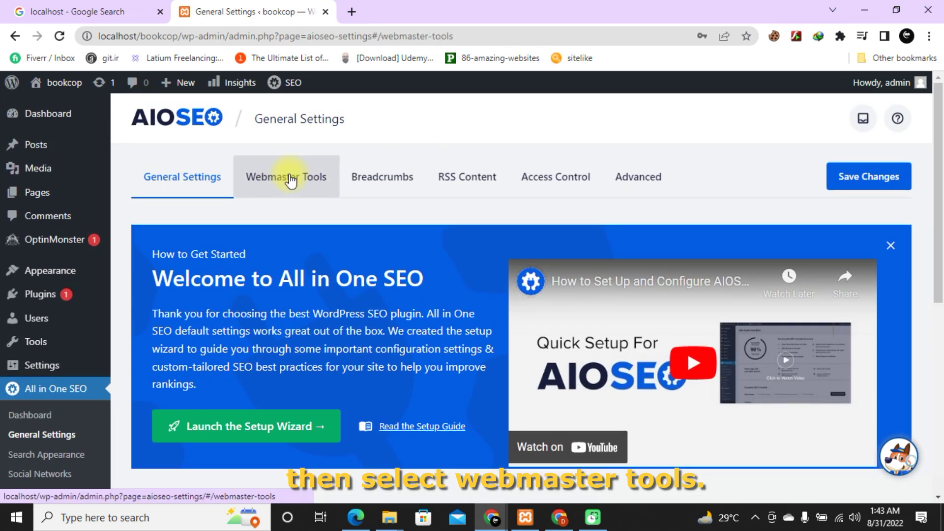
click(290, 180)
- Select Pinterest Site Verification and paste the copied HTML tag as the Pinterest verification code
scroll(371, 313, down, 4)
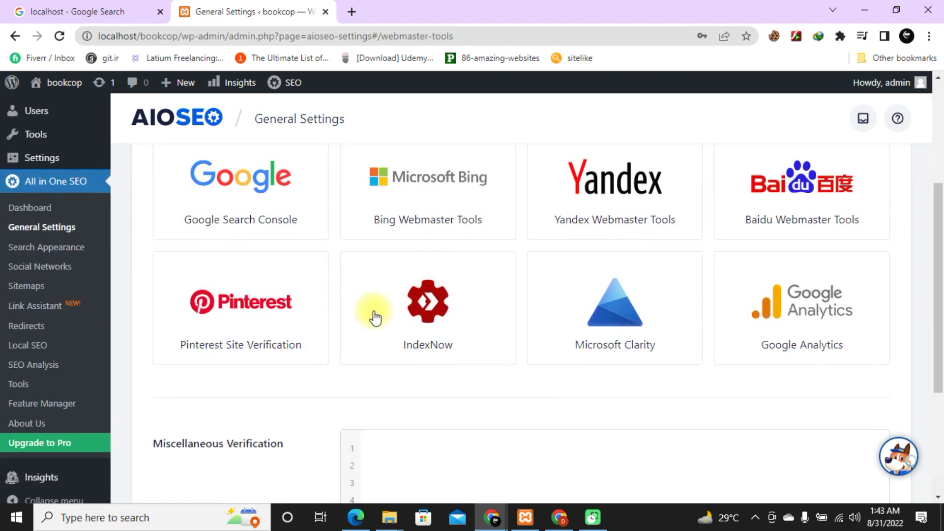
click(267, 317)
click(400, 402)
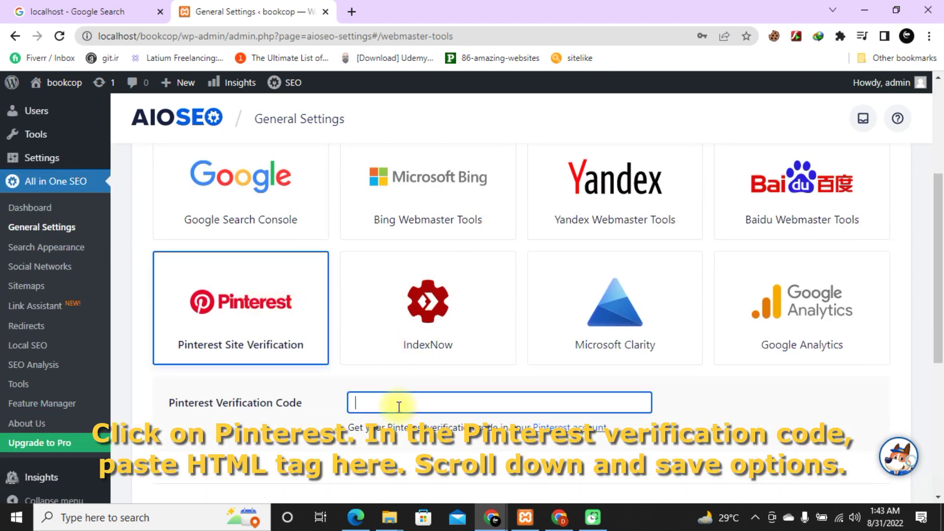
right_click(401, 402)
click(453, 278)
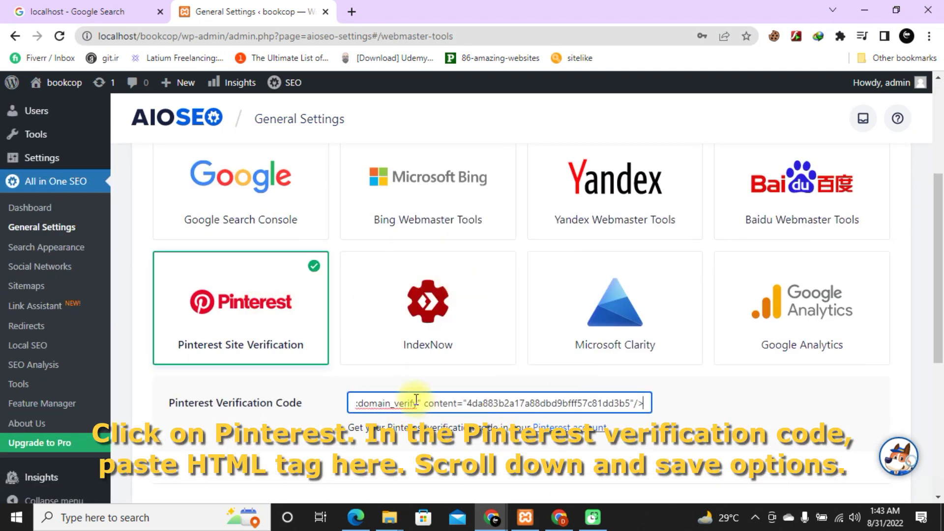
scroll(637, 408, down, 5)
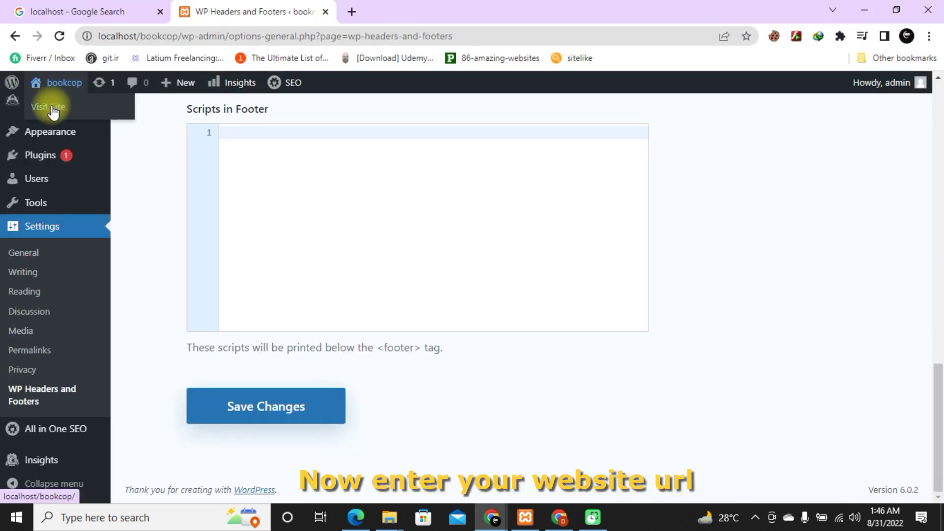
- Visit the bookcop site from the WordPress dashboard and copy its full URL
click(52, 110)
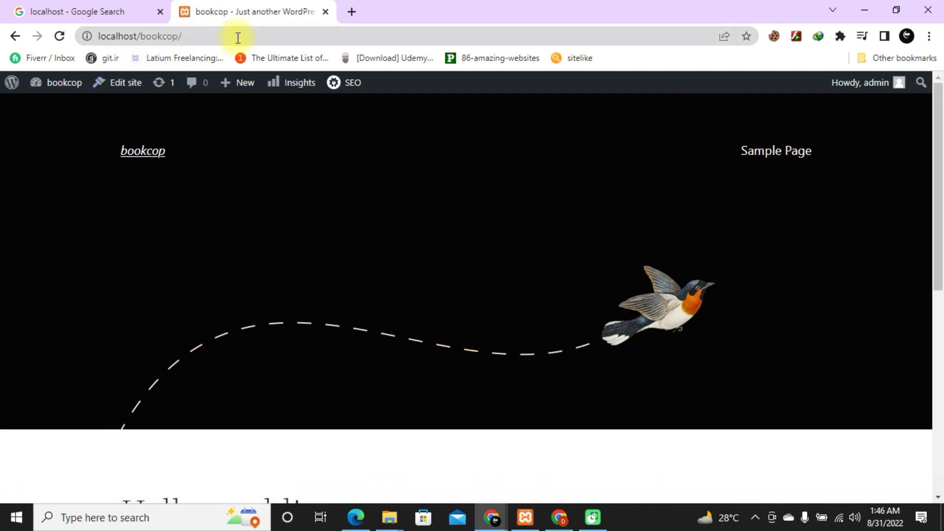
drag(254, 38, 88, 37)
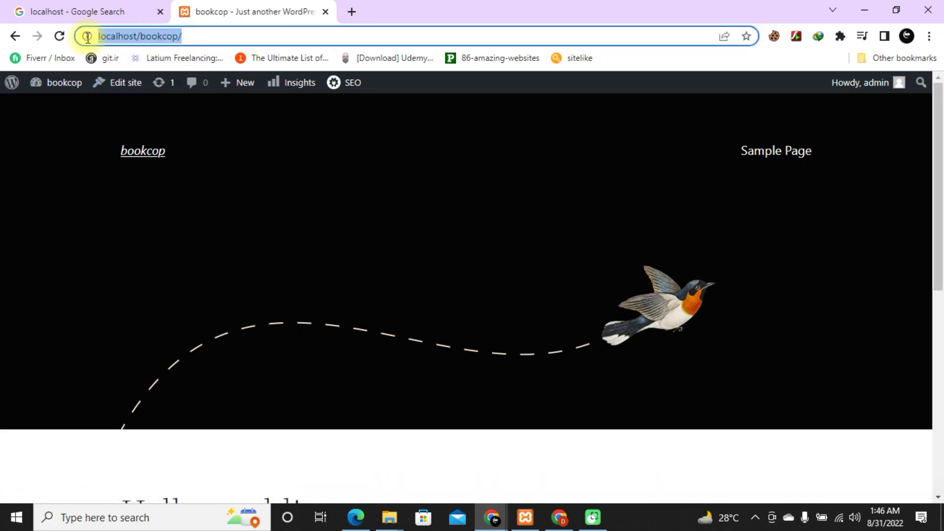
right_click(119, 34)
click(156, 134)
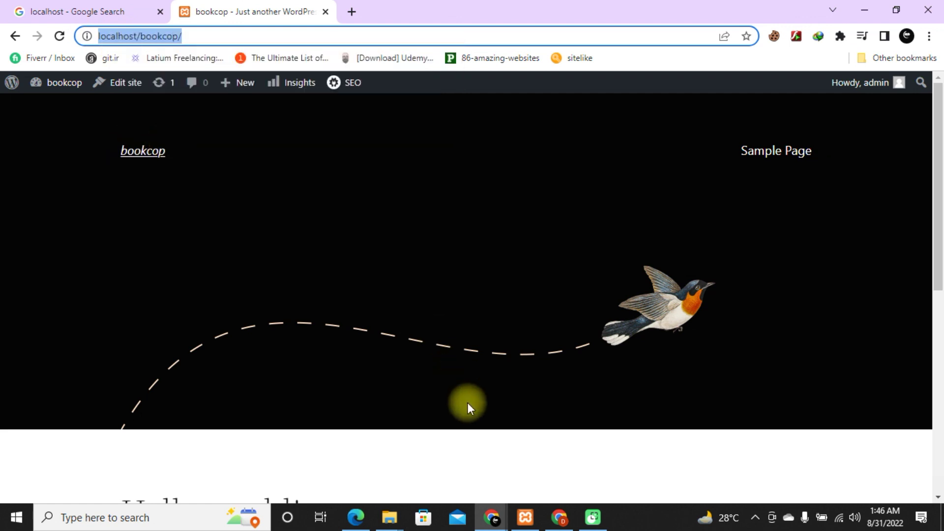
- Switch to Pinterest's website claim dialog, enter the site URL localhost/bookcop/, and submit it for verification
key(alt+Tab)
right_click(436, 313)
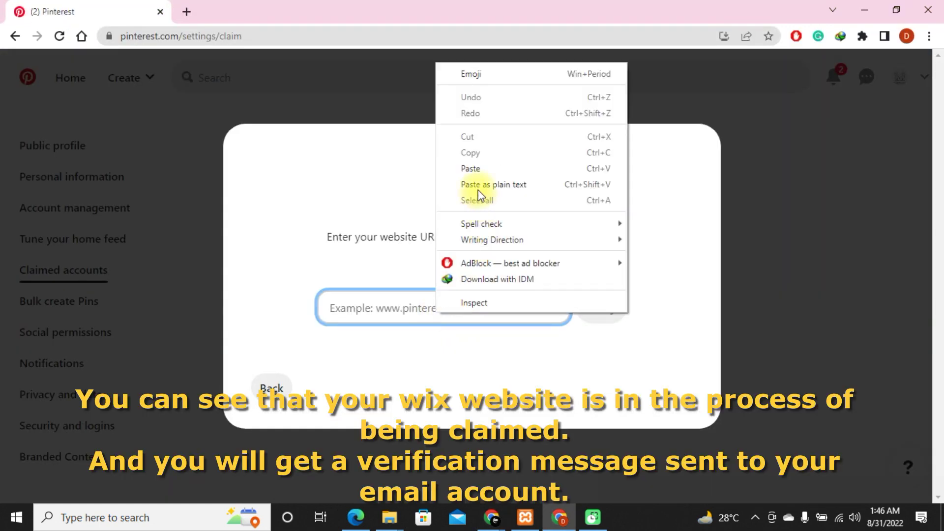
click(479, 169)
key(BackSpace)
click(606, 313)
click(506, 310)
text(//localhost/bookcop/)
click(608, 302)
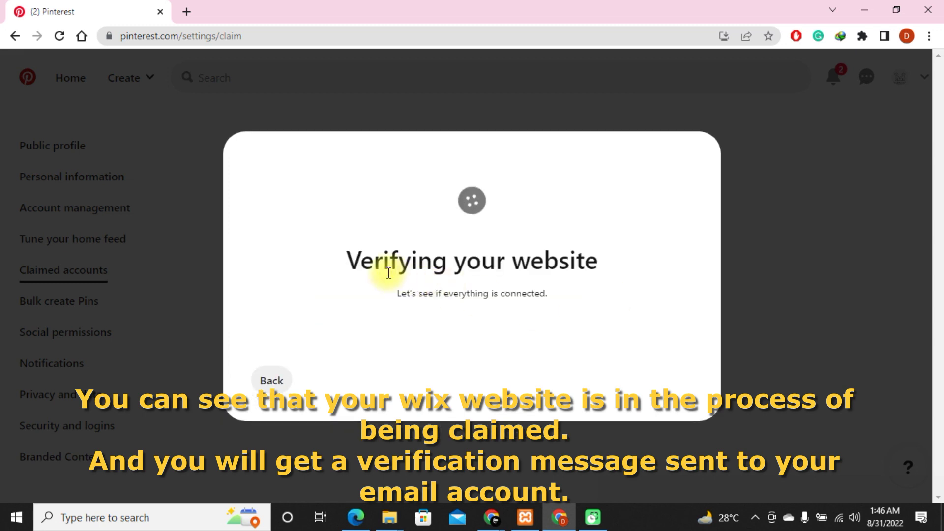